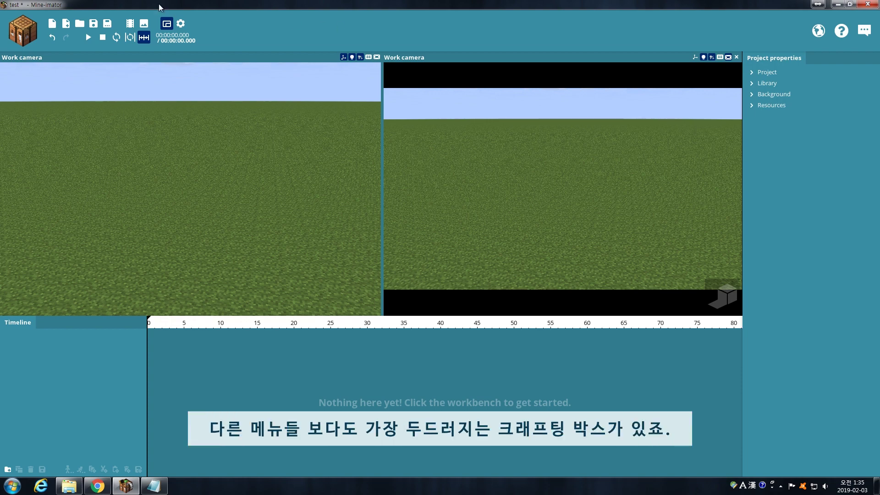
- Look through the workbench's creation options for characters, items and blocks
{"action": "left_click", "coordinate": [24, 37]}
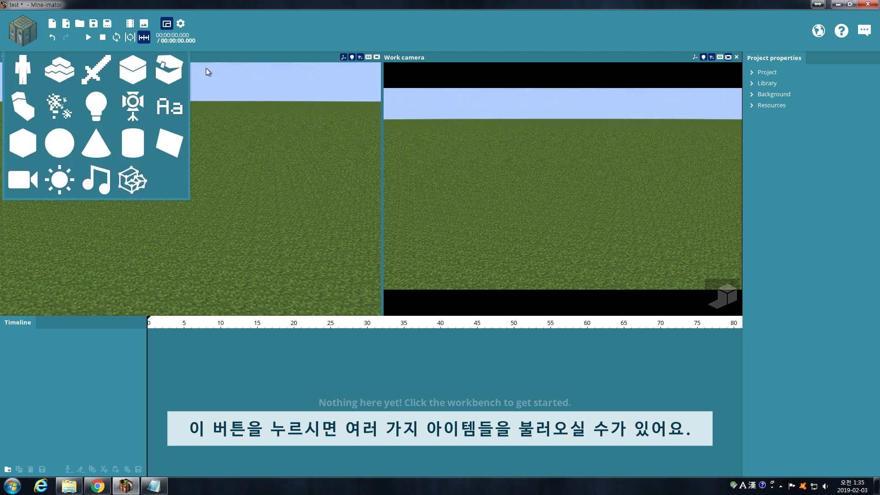
{"action": "left_click", "coordinate": [22, 70]}
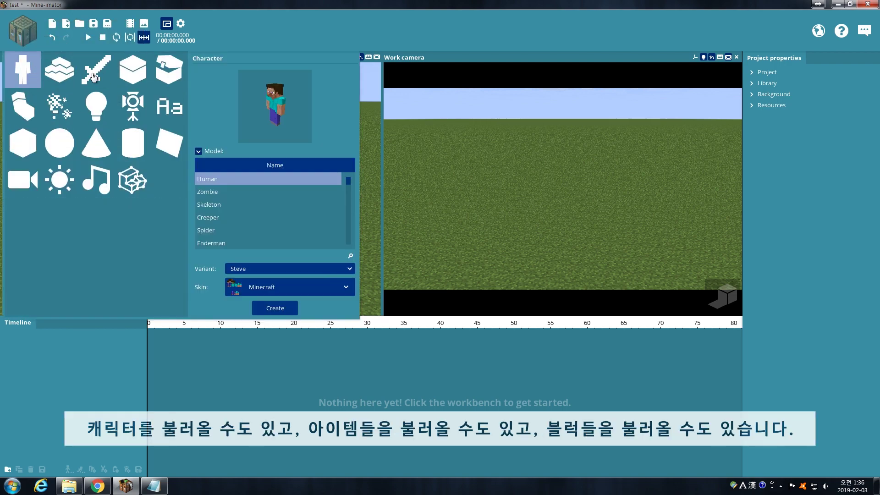
{"action": "left_click", "coordinate": [94, 77]}
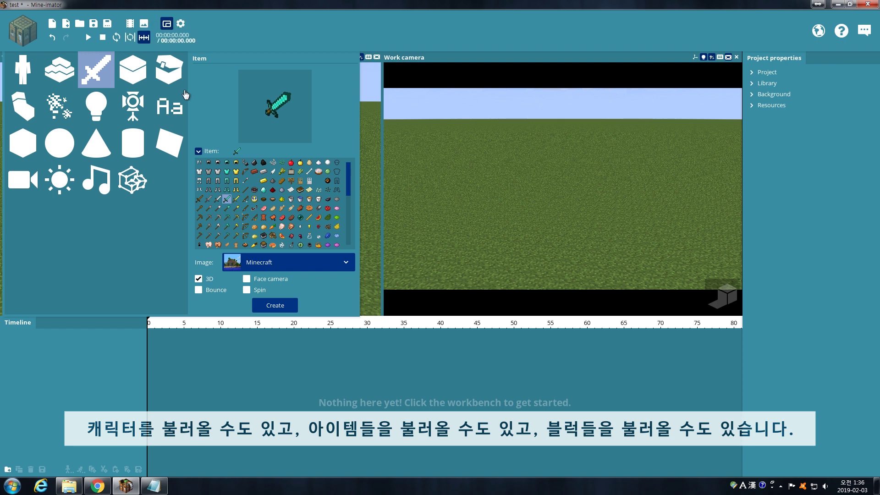
{"action": "left_click", "coordinate": [132, 75]}
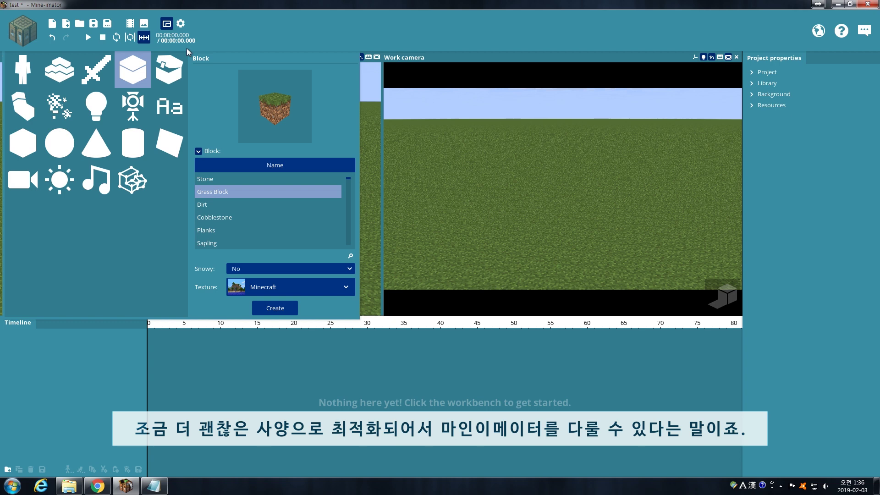
- Browse for a scenery file in the Buildings folder inside Buildings and structures
{"action": "left_click", "coordinate": [62, 80]}
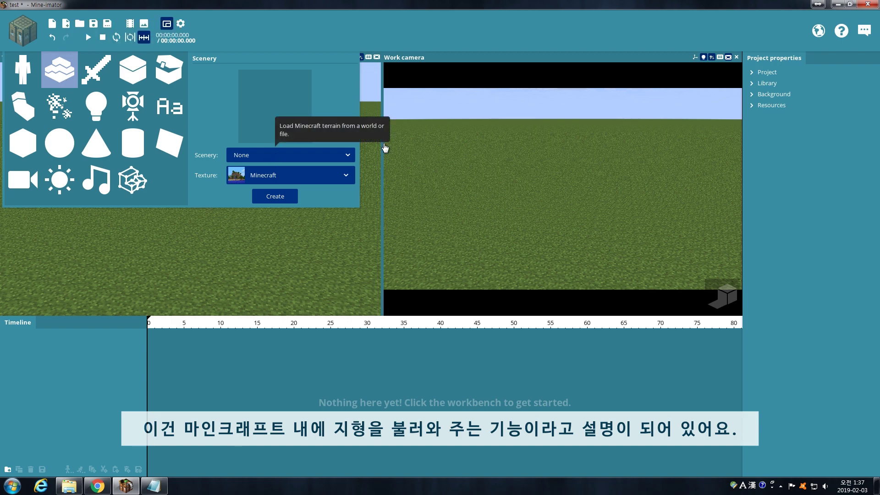
{"action": "left_click", "coordinate": [315, 156]}
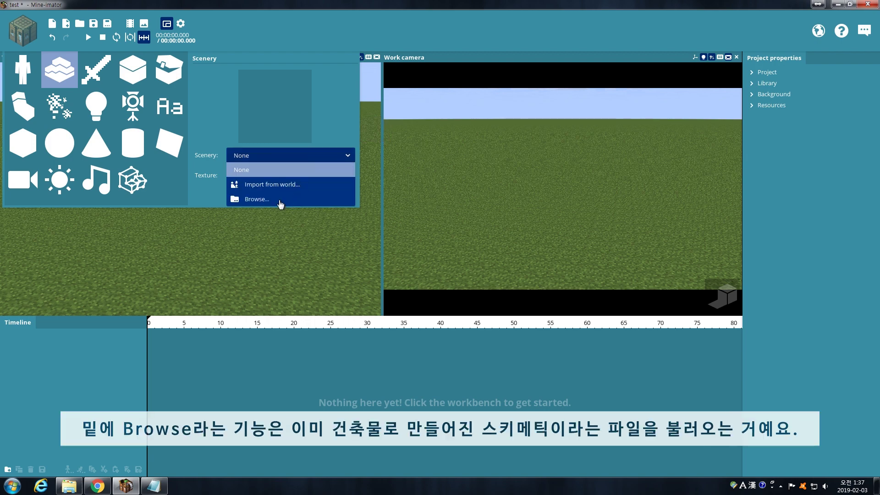
{"action": "left_click", "coordinate": [257, 199]}
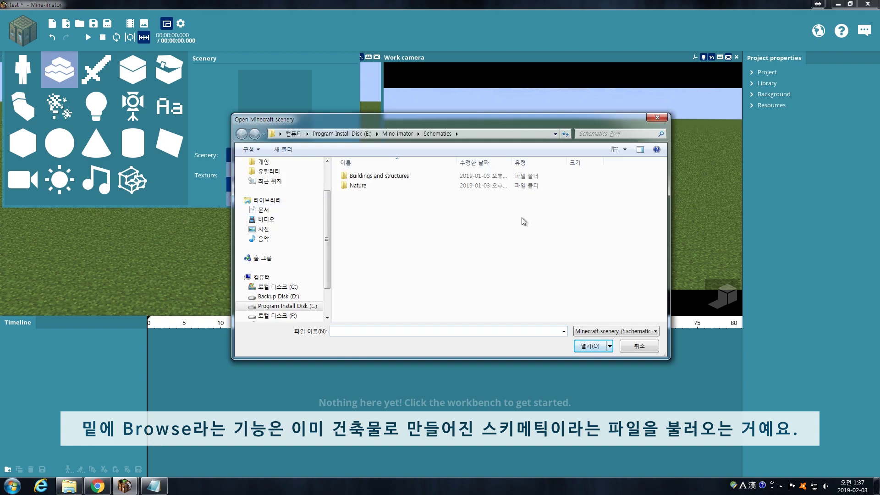
{"action": "double_click", "coordinate": [409, 175]}
{"action": "double_click", "coordinate": [410, 174]}
- Load House10.schematic as the scenery, declining individual timelines for its animatable blocks
{"action": "left_click", "coordinate": [405, 234]}
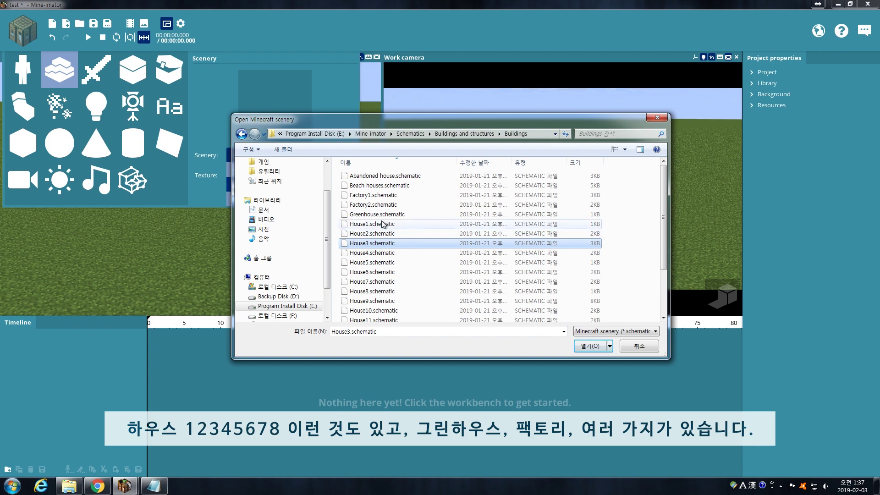
{"action": "left_click", "coordinate": [406, 216]}
{"action": "left_click", "coordinate": [394, 195]}
{"action": "scroll", "coordinate": [427, 218], "scroll_direction": "down", "scroll_amount": 2}
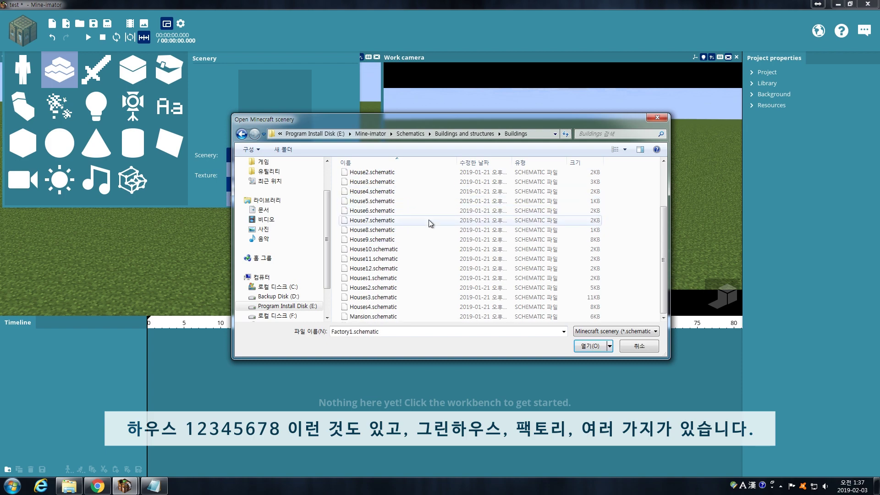
{"action": "double_click", "coordinate": [403, 250]}
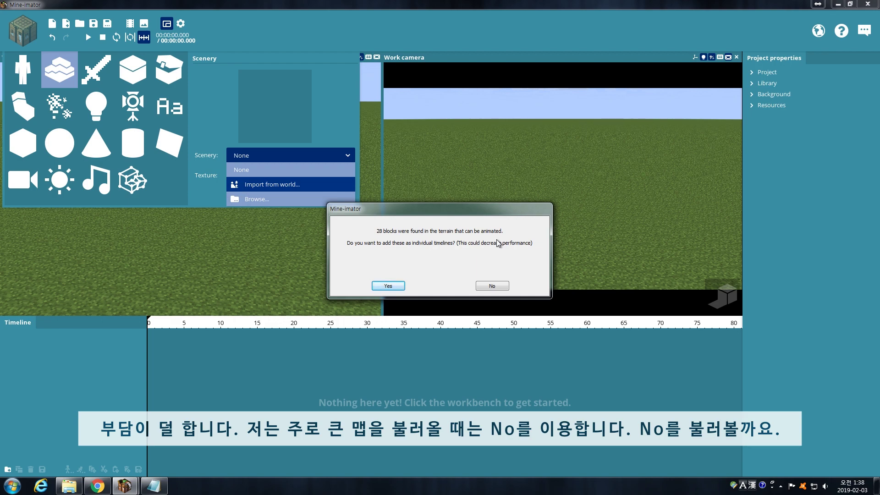
{"action": "left_click", "coordinate": [499, 287]}
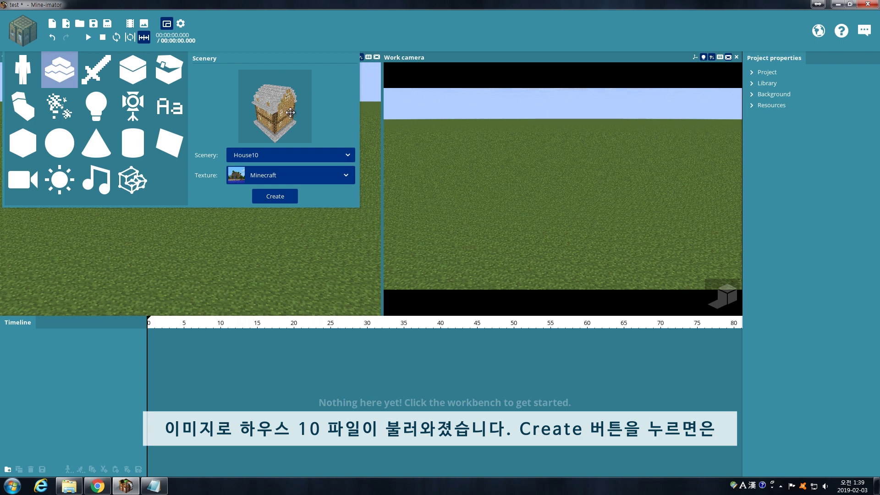
- Create the House10 scenery in the scene and view the whole building
{"action": "left_click_drag", "start_coordinate": [293, 113], "coordinate": [356, 108]}
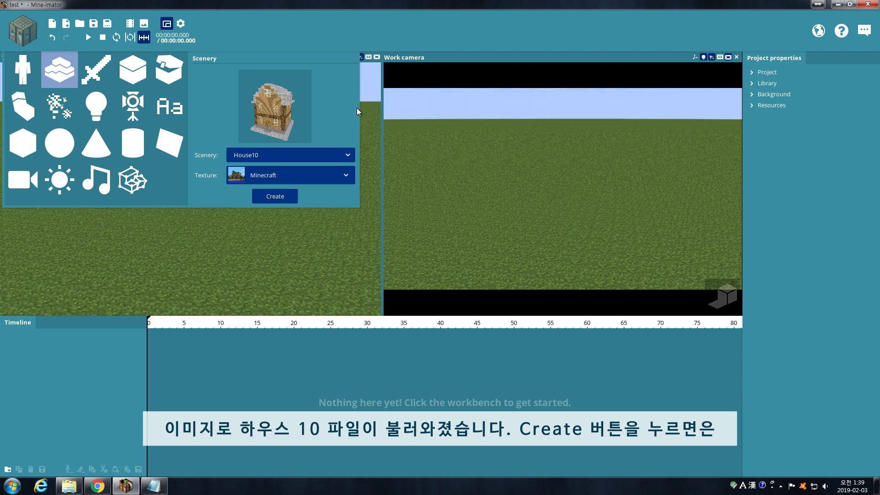
{"action": "left_click", "coordinate": [275, 196]}
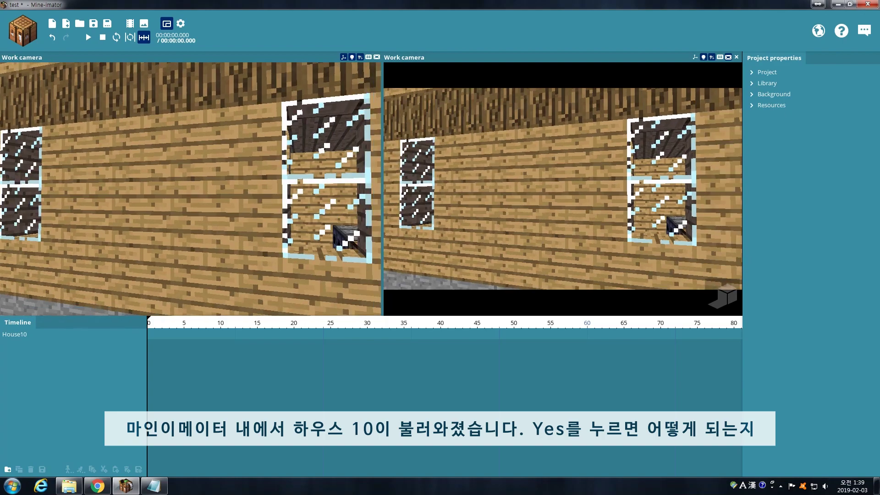
{"action": "mouse_move", "coordinate": [241, 185]}
{"action": "right_mouse_down"}
{"action": "mouse_move", "coordinate": [240, 133]}
{"action": "mouse_move", "coordinate": [241, 185]}
{"action": "right_mouse_up"}
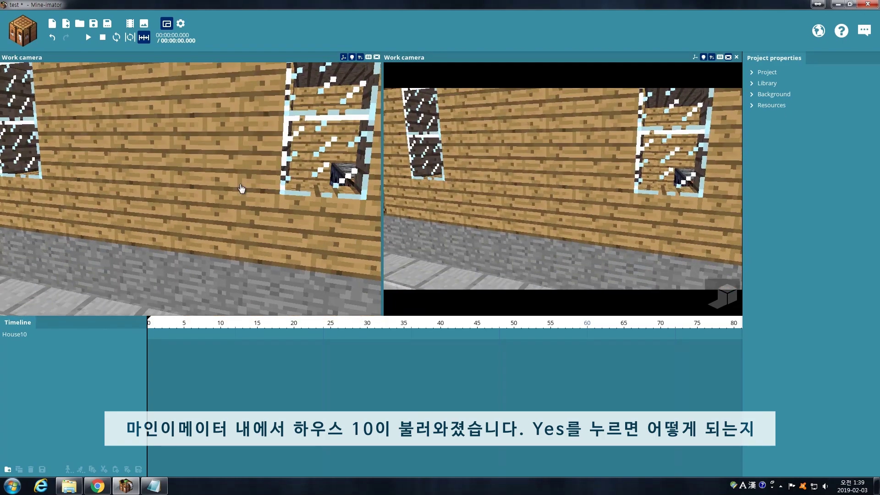
{"action": "scroll", "coordinate": [242, 184], "scroll_direction": "down", "scroll_amount": 6}
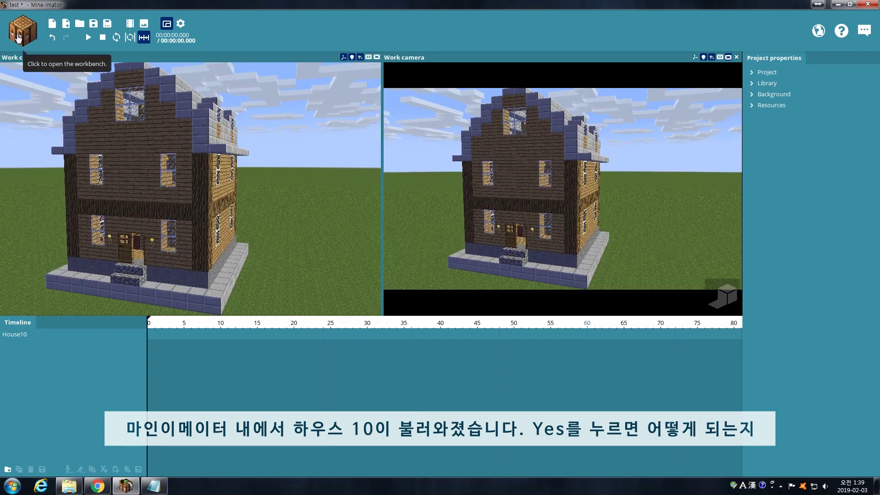
- Load House4.schematic from the Buildings folder as a second scenery and create it in the scene
{"action": "left_click", "coordinate": [23, 31]}
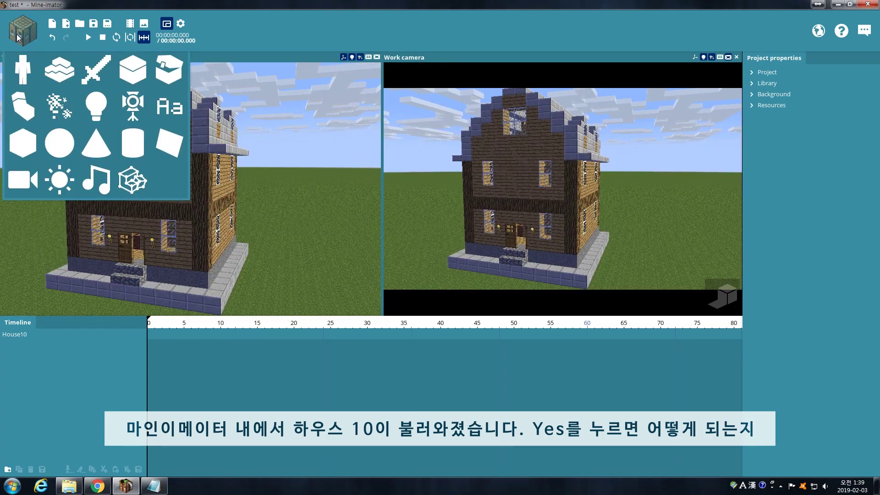
{"action": "left_click", "coordinate": [62, 77]}
{"action": "left_click", "coordinate": [294, 154]}
{"action": "left_click", "coordinate": [275, 197]}
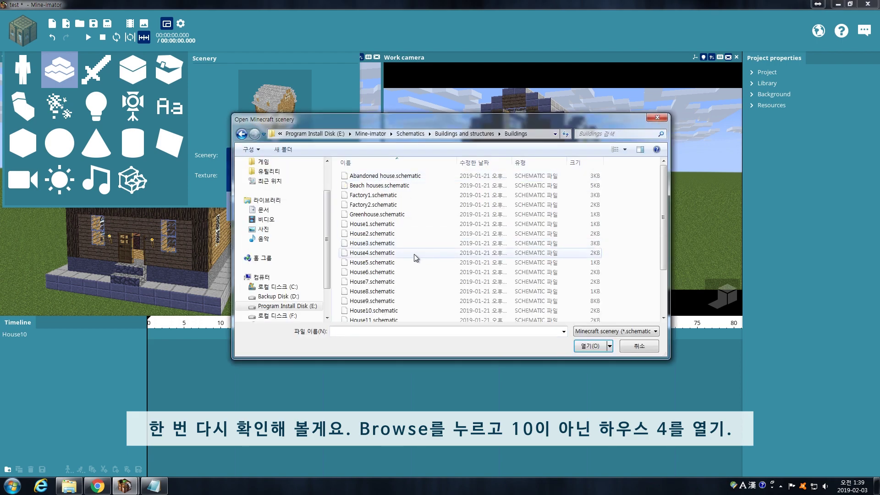
{"action": "left_click", "coordinate": [426, 257]}
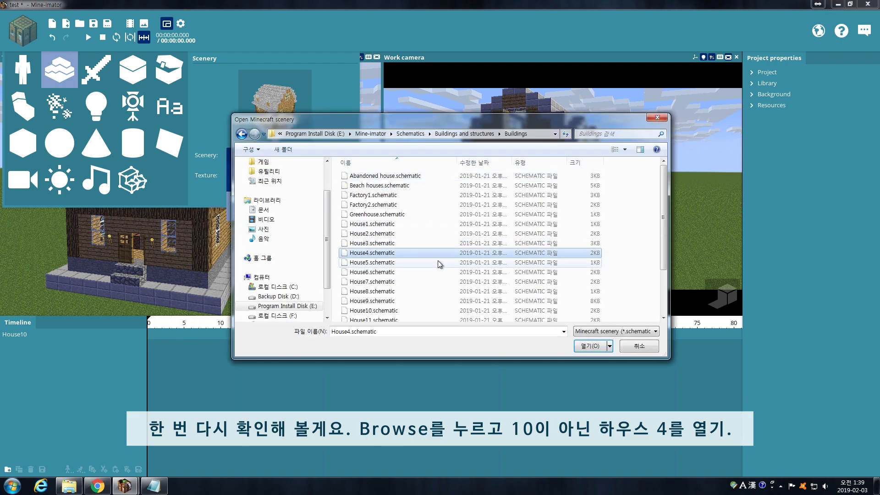
{"action": "left_click", "coordinate": [591, 346]}
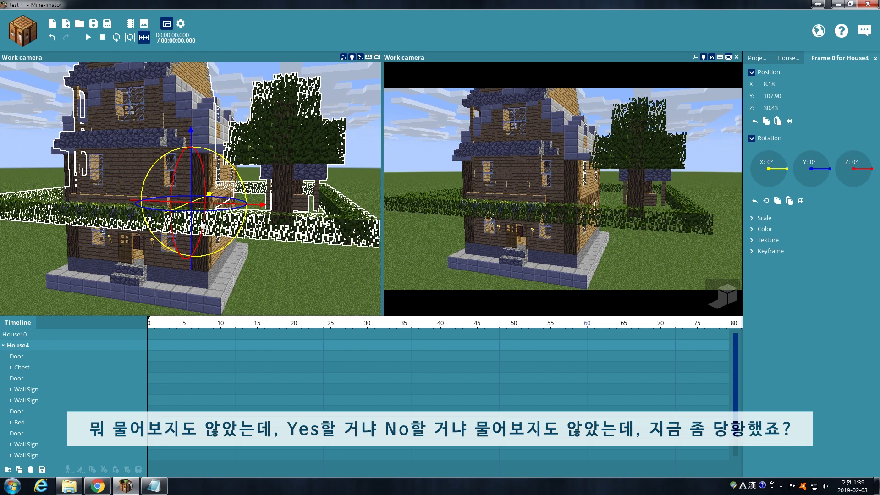
- Move House4 beside House10 and lower it to the ground, to about Z 315 and Y 47
{"action": "left_click_drag", "start_coordinate": [225, 209], "coordinate": [404, 213]}
{"action": "right_click_drag", "start_coordinate": [403, 214], "coordinate": [452, 213]}
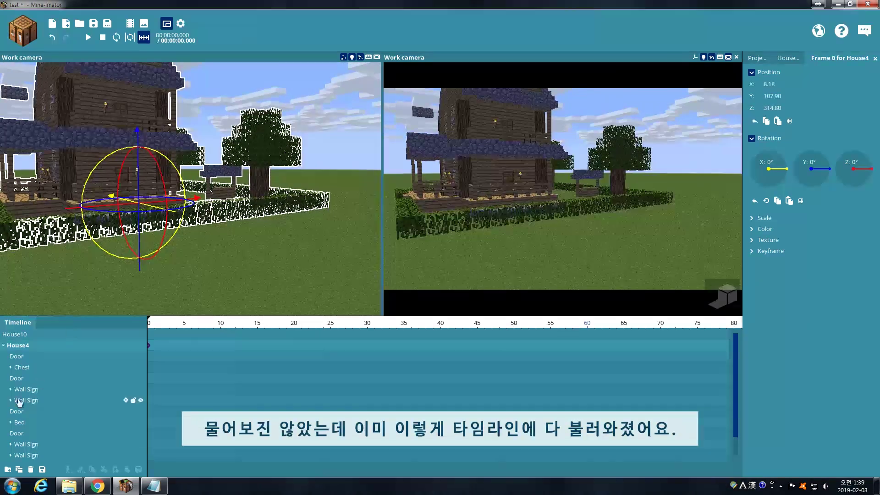
{"action": "left_click_drag", "start_coordinate": [56, 353], "coordinate": [27, 354]}
{"action": "left_click", "coordinate": [18, 346]}
{"action": "left_click_drag", "start_coordinate": [139, 191], "coordinate": [139, 177]}
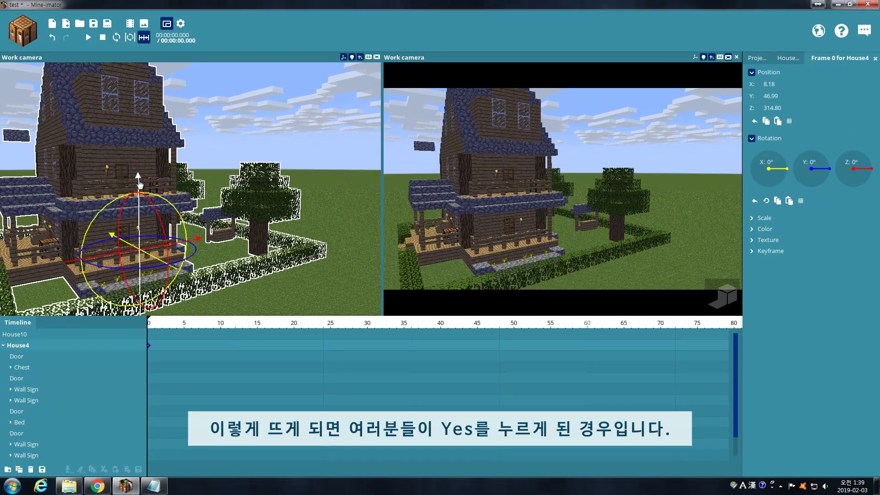
{"action": "right_click_drag", "start_coordinate": [139, 178], "coordinate": [83, 178]}
{"action": "right_click_drag", "start_coordinate": [243, 179], "coordinate": [230, 181]}
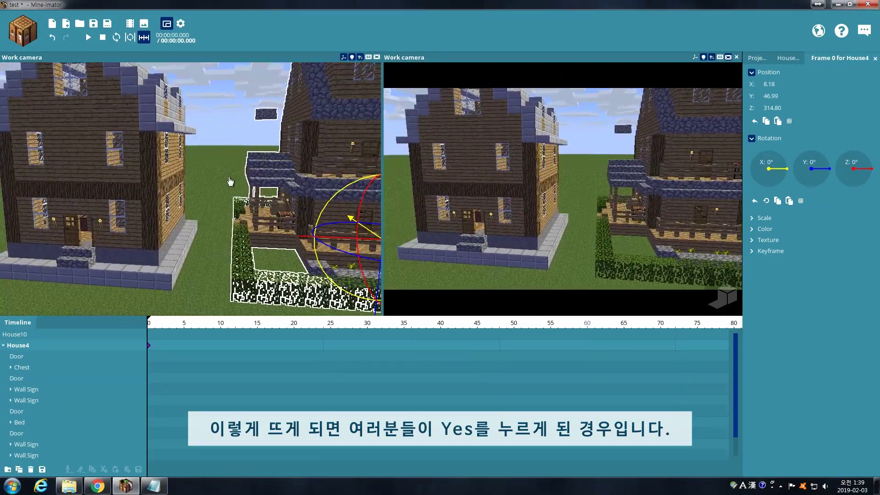
- Compare the timeline entries of House10 and House4, collapsing and re-expanding House4's parts
{"action": "left_click", "coordinate": [130, 258]}
{"action": "left_click", "coordinate": [4, 345]}
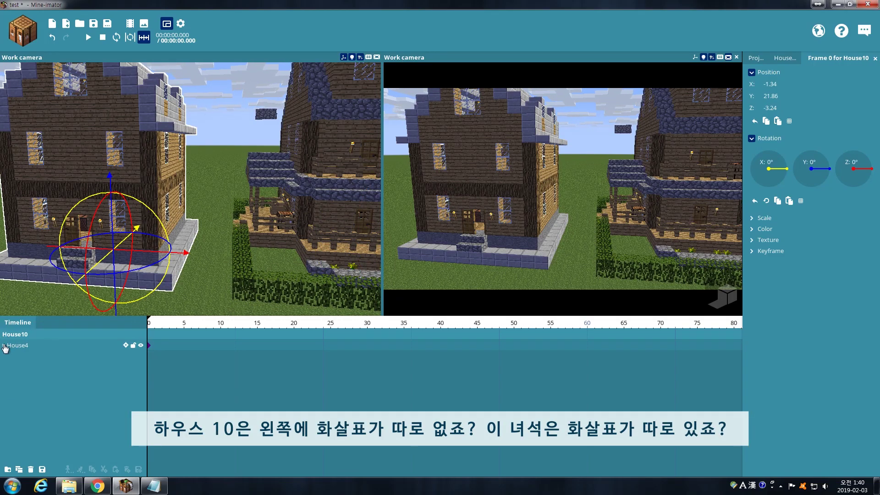
{"action": "left_click", "coordinate": [5, 345]}
{"action": "right_click_drag", "start_coordinate": [229, 206], "coordinate": [193, 207]}
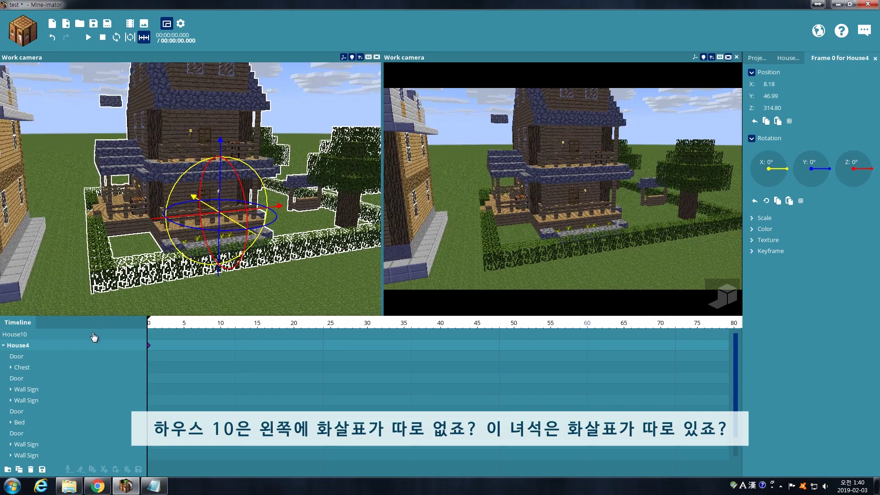
- Inspect House4's separate timeline parts, including a door, the chest and a wall sign
{"action": "left_click", "coordinate": [203, 202]}
{"action": "left_click", "coordinate": [239, 215]}
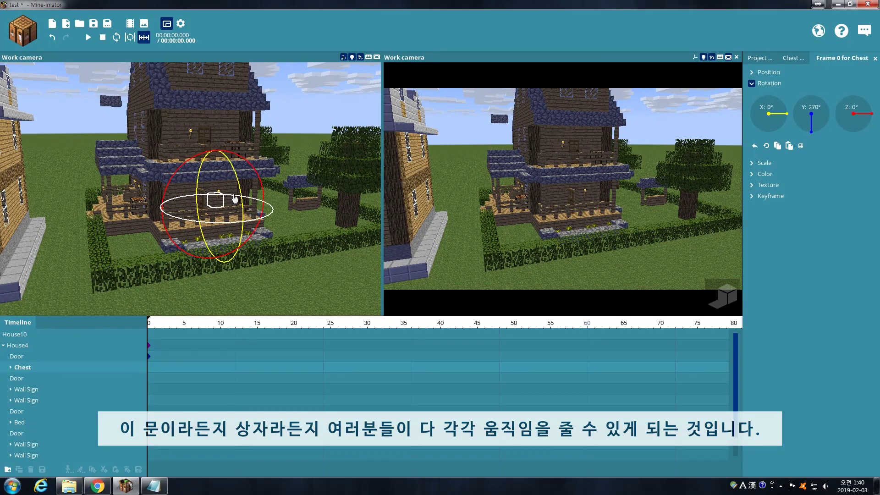
{"action": "left_click", "coordinate": [53, 401]}
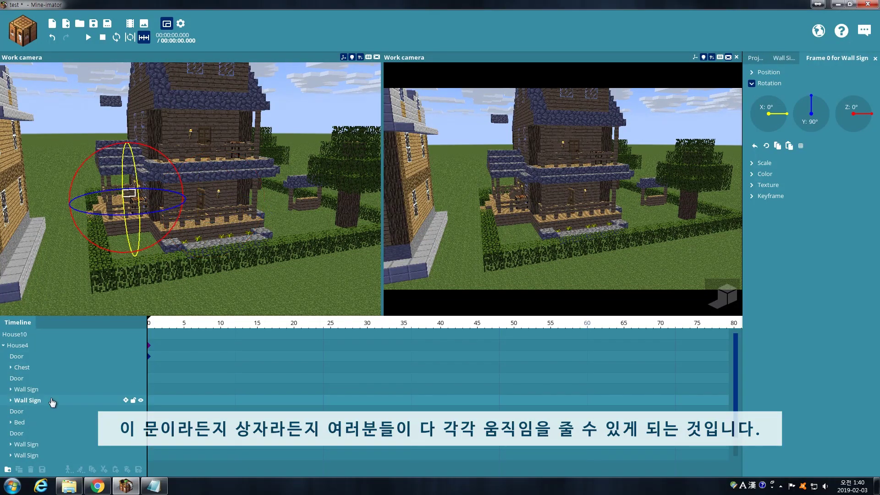
{"action": "left_click", "coordinate": [55, 412]}
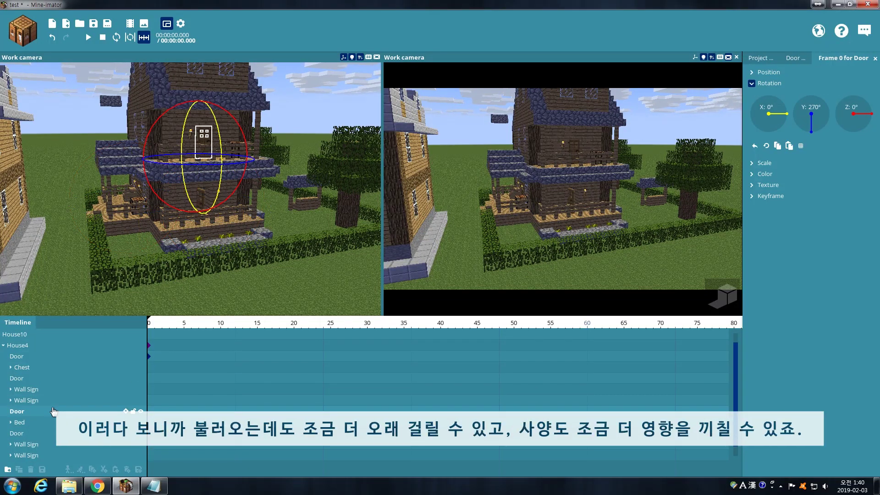
{"action": "scroll", "coordinate": [60, 410], "scroll_direction": "down", "scroll_amount": 1}
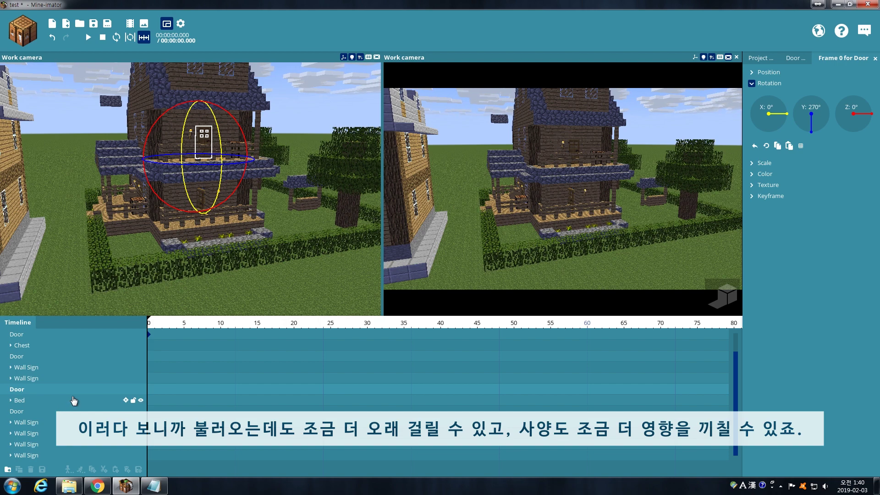
- Undo the placement of both houses so the scene is empty
{"action": "key", "text": "ctrl+z"}
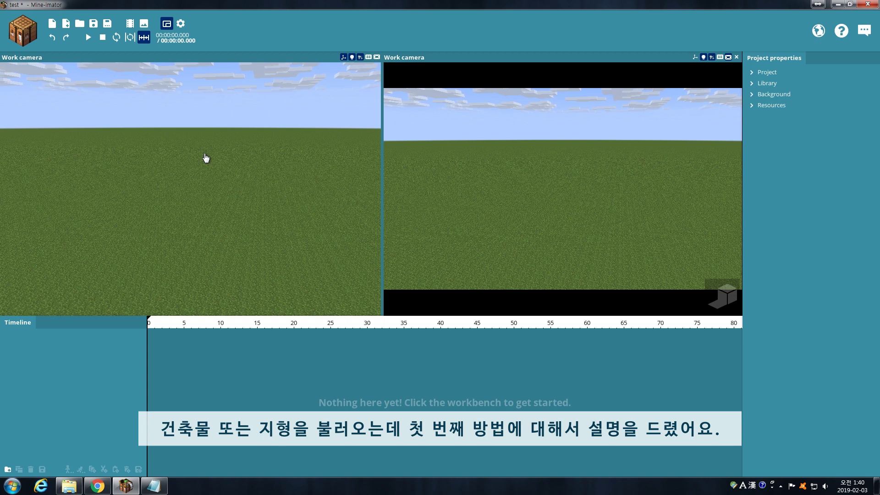
- Start importing scenery from a Minecraft world and load the world "SGC 3.0 BY West build Team"
{"action": "left_click", "coordinate": [23, 31]}
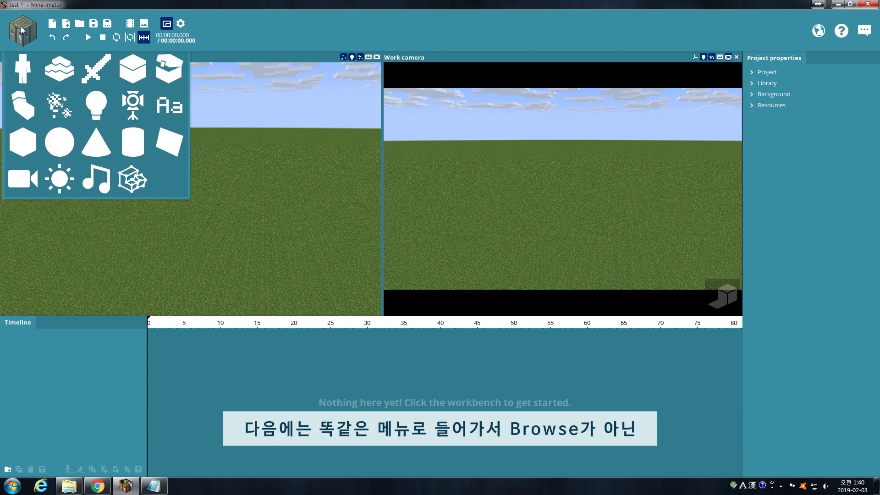
{"action": "left_click", "coordinate": [59, 73]}
{"action": "left_click", "coordinate": [271, 156]}
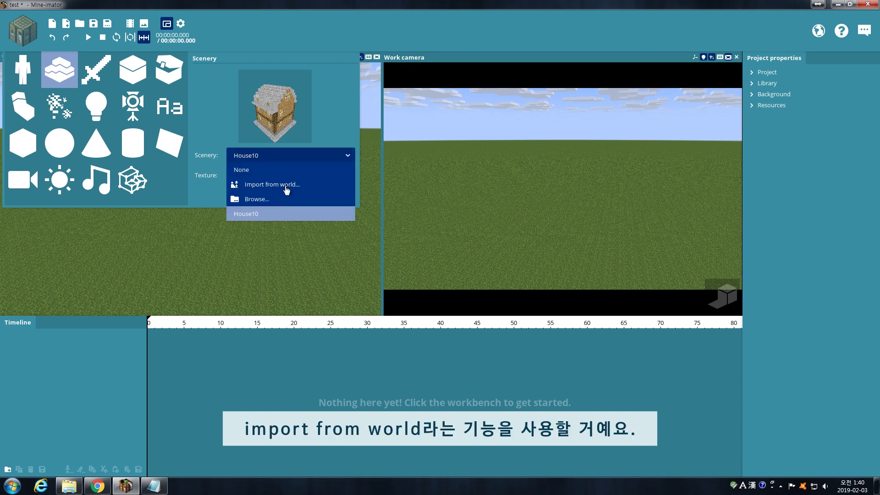
{"action": "left_click", "coordinate": [286, 185]}
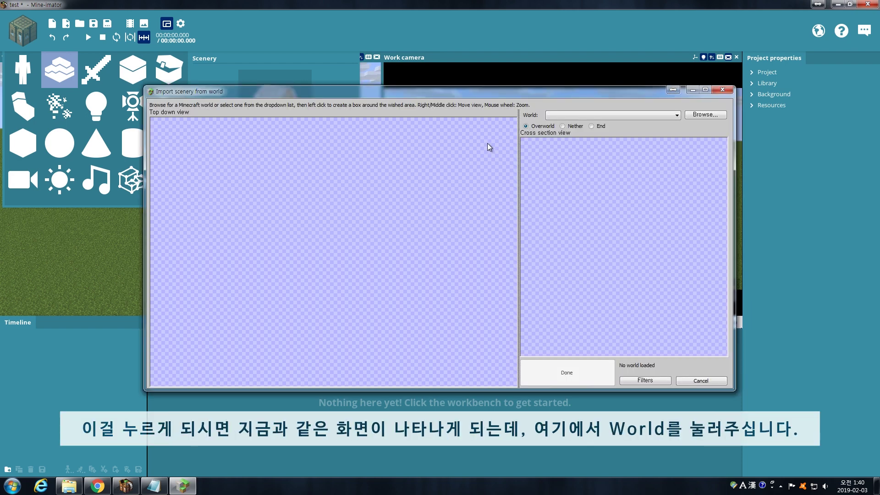
{"action": "left_click_drag", "start_coordinate": [505, 90], "coordinate": [477, 121]}
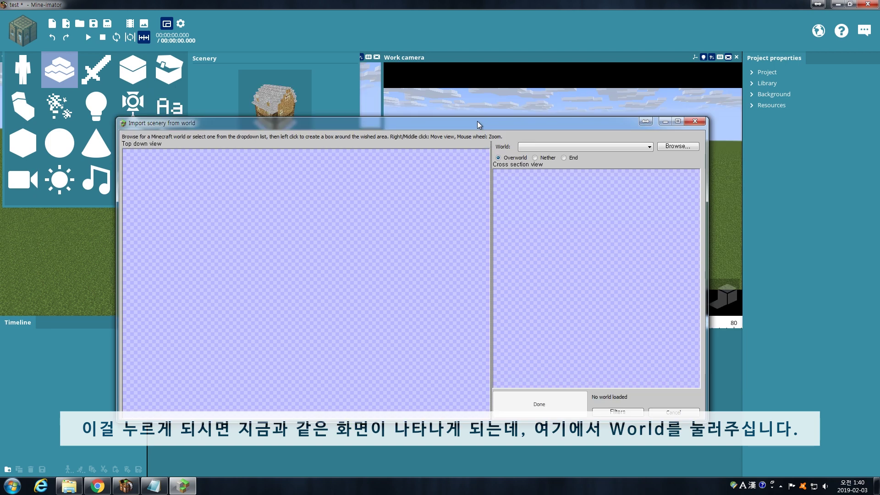
{"action": "left_click", "coordinate": [544, 149]}
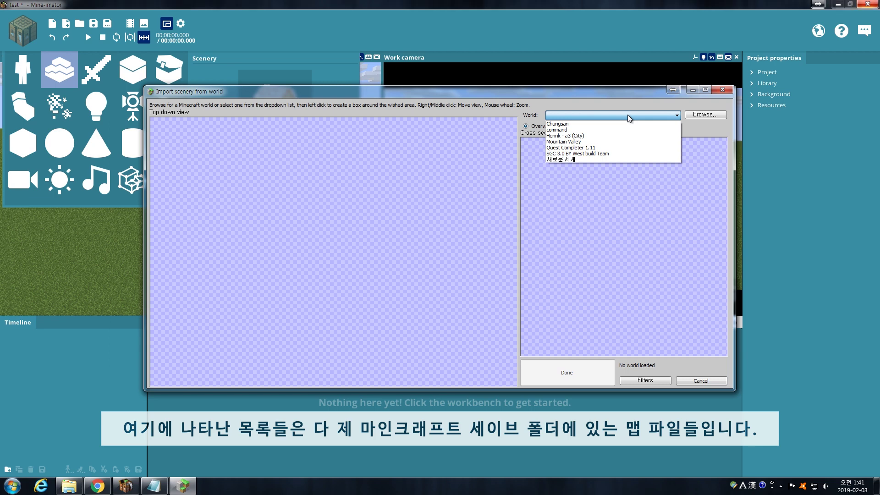
{"action": "left_click", "coordinate": [612, 153]}
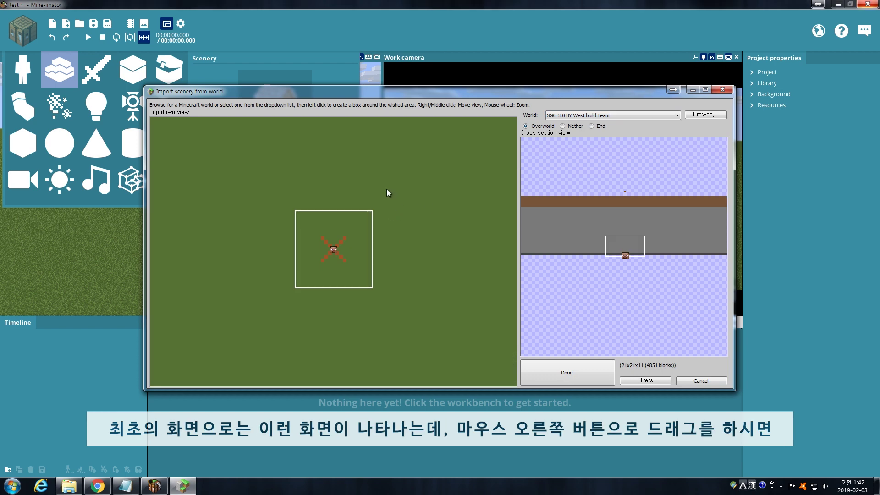
- Examine the loaded world's roads and buildings in both the top-down and cross section views
{"action": "mouse_move", "coordinate": [238, 153]}
{"action": "right_mouse_down"}
{"action": "mouse_move", "coordinate": [339, 226]}
{"action": "mouse_move", "coordinate": [434, 279]}
{"action": "right_mouse_up"}
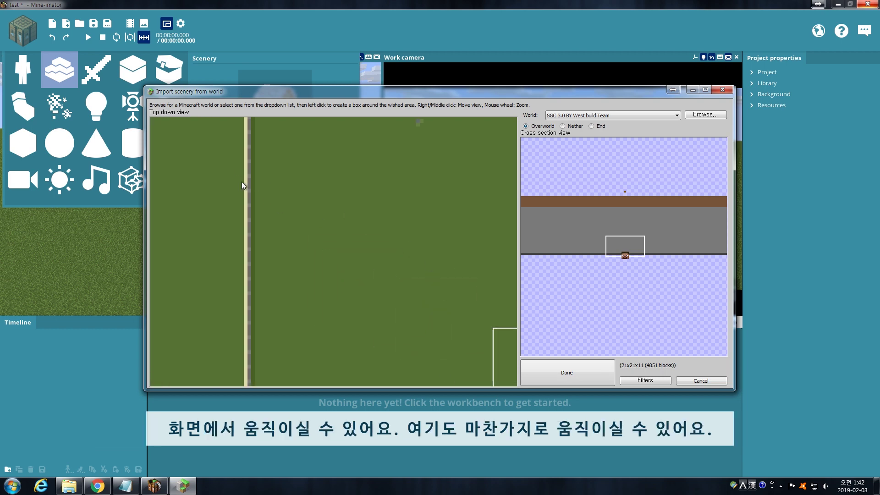
{"action": "right_click_drag", "start_coordinate": [241, 182], "coordinate": [477, 227]}
{"action": "right_click_drag", "start_coordinate": [272, 196], "coordinate": [442, 160]}
{"action": "right_click_drag", "start_coordinate": [594, 222], "coordinate": [720, 223]}
{"action": "right_click_drag", "start_coordinate": [538, 197], "coordinate": [691, 214]}
{"action": "mouse_move", "coordinate": [580, 217]}
{"action": "right_mouse_down"}
{"action": "mouse_move", "coordinate": [631, 216]}
{"action": "mouse_move", "coordinate": [583, 231]}
{"action": "mouse_move", "coordinate": [594, 225]}
{"action": "right_mouse_up"}
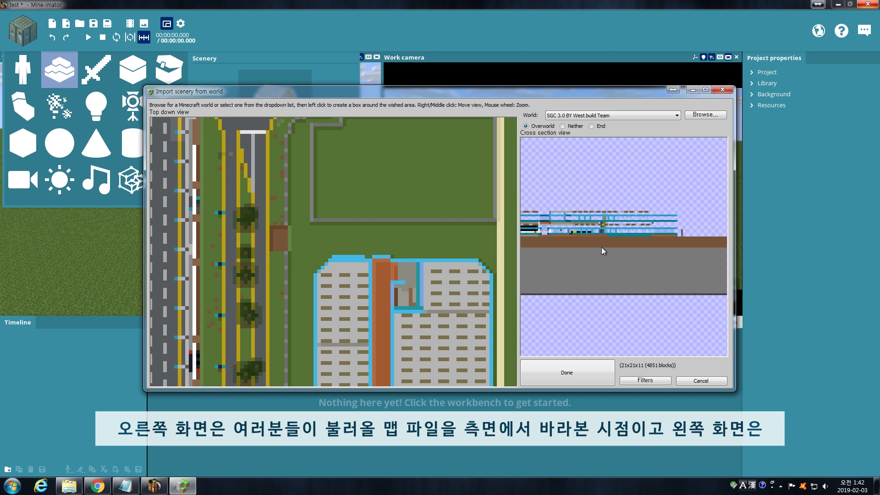
{"action": "right_click_drag", "start_coordinate": [592, 249], "coordinate": [662, 250]}
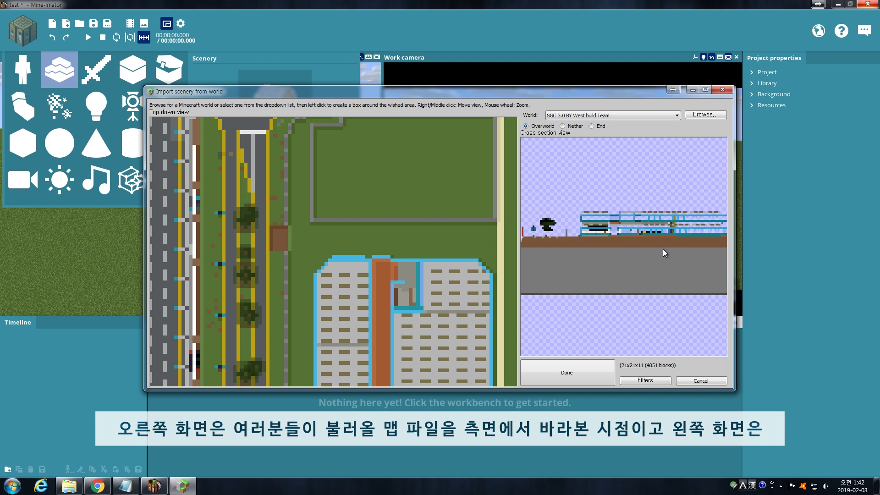
- Mark the entire square sand lot of aircraft and vehicles in the top-down view as the import area, about 176 x 184 blocks
{"action": "right_click_drag", "start_coordinate": [296, 285], "coordinate": [262, 166]}
{"action": "scroll", "coordinate": [296, 197], "scroll_direction": "down", "scroll_amount": 3}
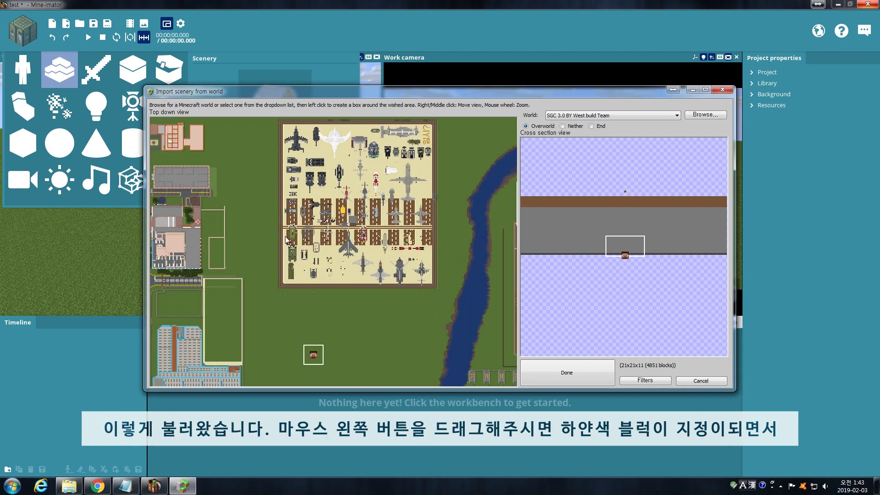
{"action": "right_click_drag", "start_coordinate": [286, 236], "coordinate": [280, 258]}
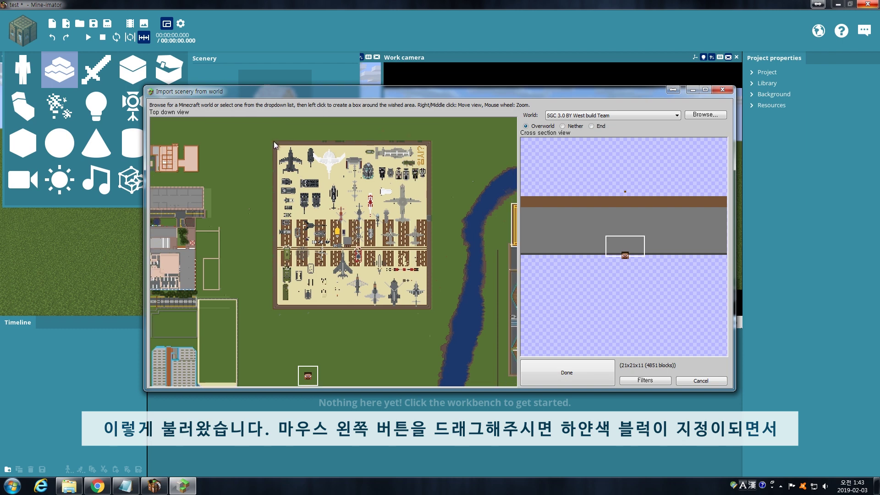
{"action": "left_click_drag", "start_coordinate": [273, 142], "coordinate": [432, 310]}
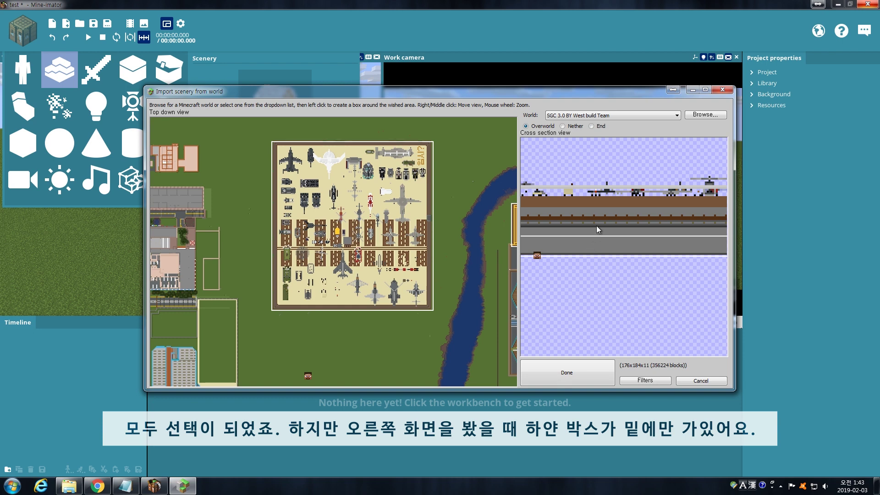
- Extend the import box upward in the cross section to well above the aircraft, making it about 102 blocks high
{"action": "mouse_move", "coordinate": [587, 212]}
{"action": "right_mouse_down"}
{"action": "mouse_move", "coordinate": [659, 209]}
{"action": "mouse_move", "coordinate": [659, 230]}
{"action": "mouse_move", "coordinate": [589, 247]}
{"action": "mouse_move", "coordinate": [642, 225]}
{"action": "mouse_move", "coordinate": [596, 240]}
{"action": "mouse_move", "coordinate": [687, 238]}
{"action": "right_mouse_up"}
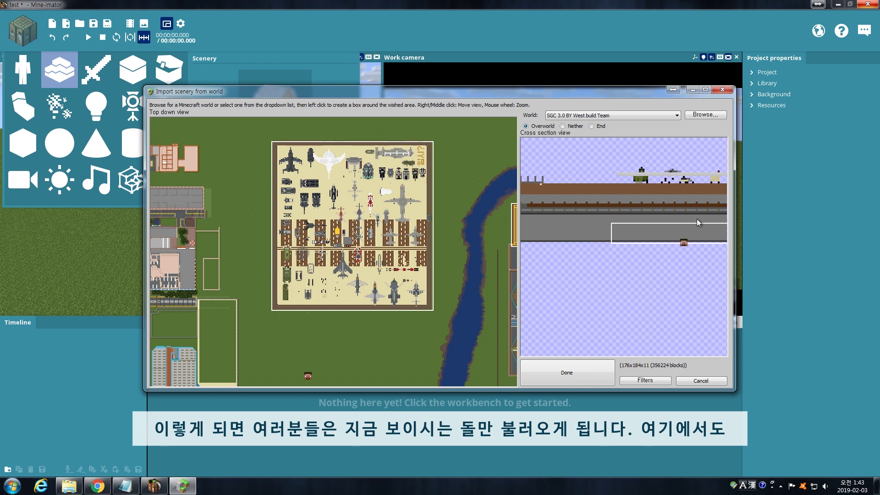
{"action": "right_click_drag", "start_coordinate": [706, 204], "coordinate": [616, 229]}
{"action": "left_click_drag", "start_coordinate": [635, 247], "coordinate": [656, 148]}
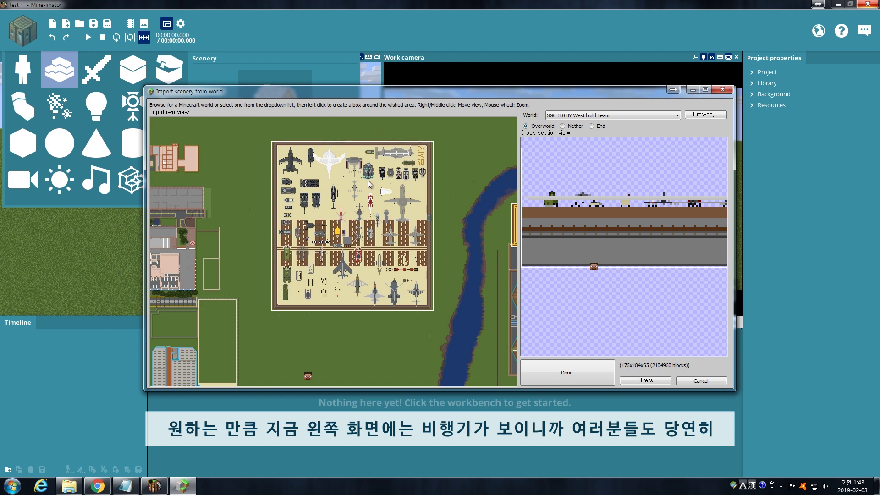
{"action": "right_click_drag", "start_coordinate": [673, 202], "coordinate": [611, 232]}
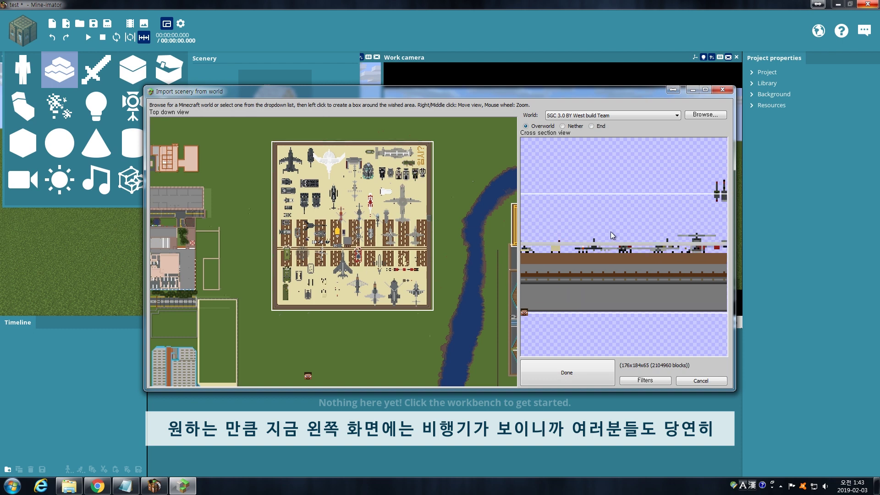
{"action": "right_click_drag", "start_coordinate": [694, 215], "coordinate": [614, 239]}
{"action": "left_click_drag", "start_coordinate": [615, 243], "coordinate": [614, 170]}
{"action": "right_click_drag", "start_coordinate": [585, 229], "coordinate": [712, 211]}
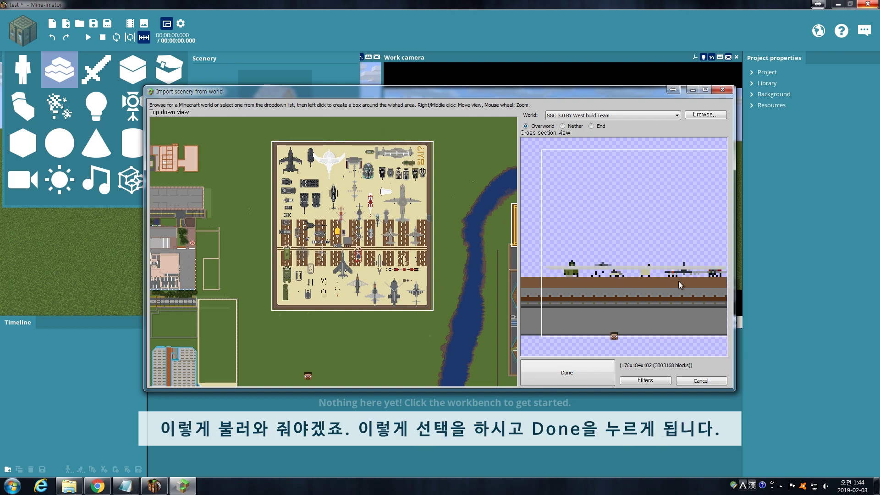
- Import the selected area without individual timelines for its animatable blocks, and create it as a scenery object
{"action": "left_click", "coordinate": [567, 373]}
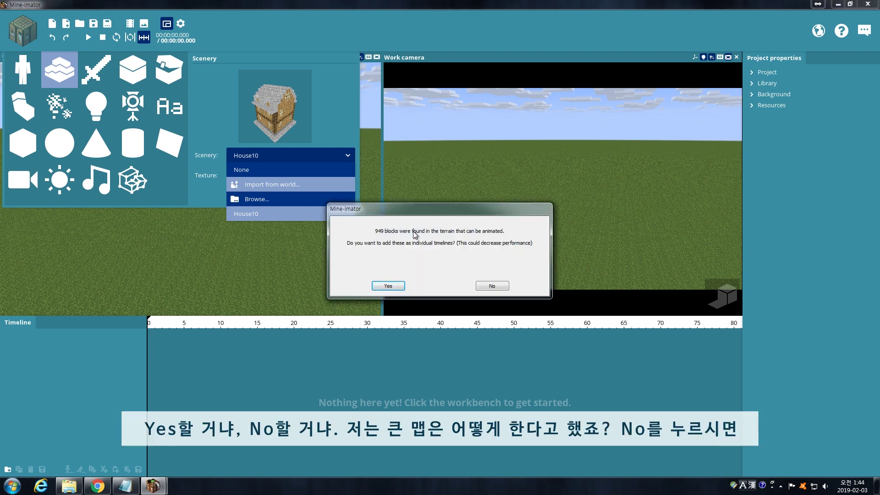
{"action": "left_click", "coordinate": [495, 290]}
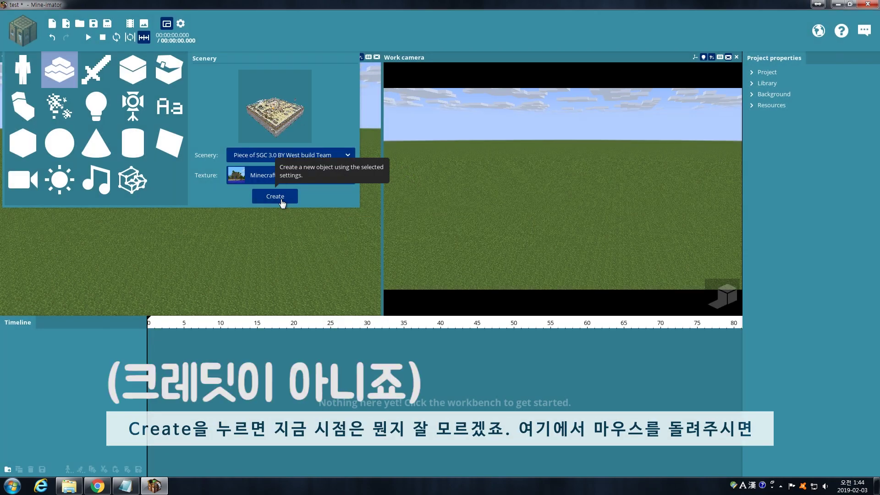
{"action": "left_click", "coordinate": [275, 196]}
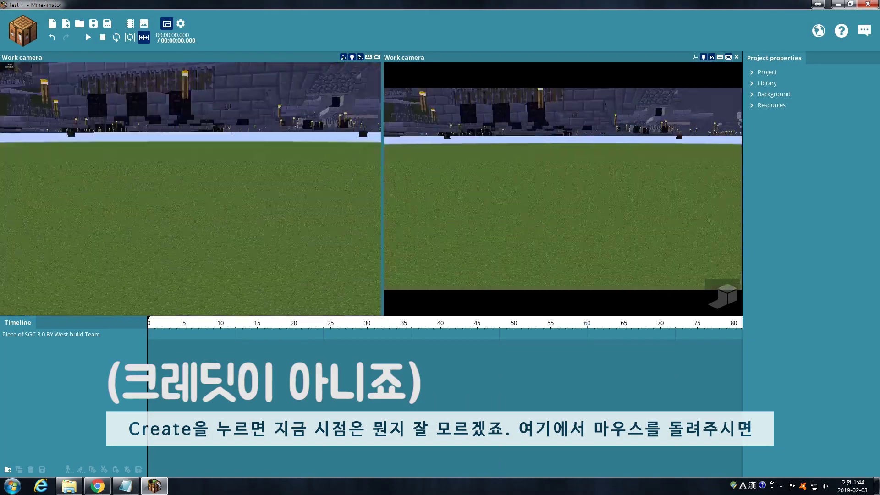
- Inspect the imported vehicle lot from above and close up beside an armoured truck
{"action": "left_click_drag", "start_coordinate": [249, 197], "coordinate": [244, 177]}
{"action": "right_click_drag", "start_coordinate": [251, 207], "coordinate": [255, 198]}
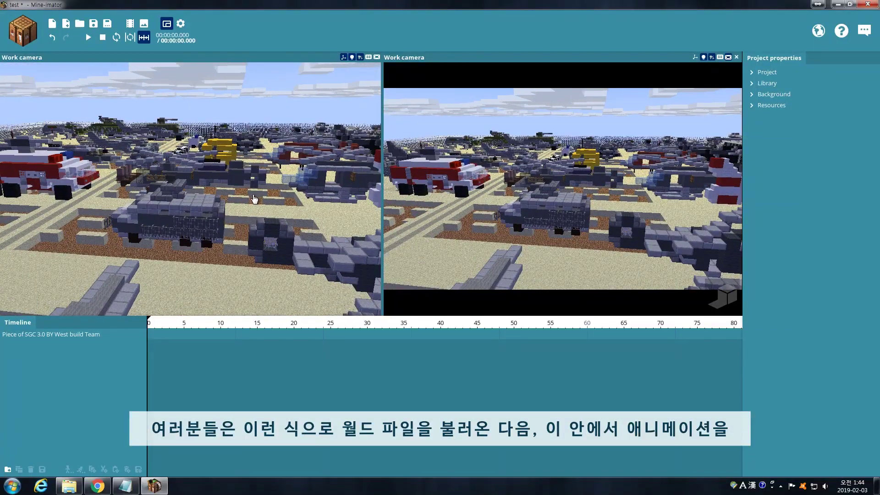
{"action": "right_click_drag", "start_coordinate": [254, 199], "coordinate": [215, 202]}
{"action": "key", "text": "w"}
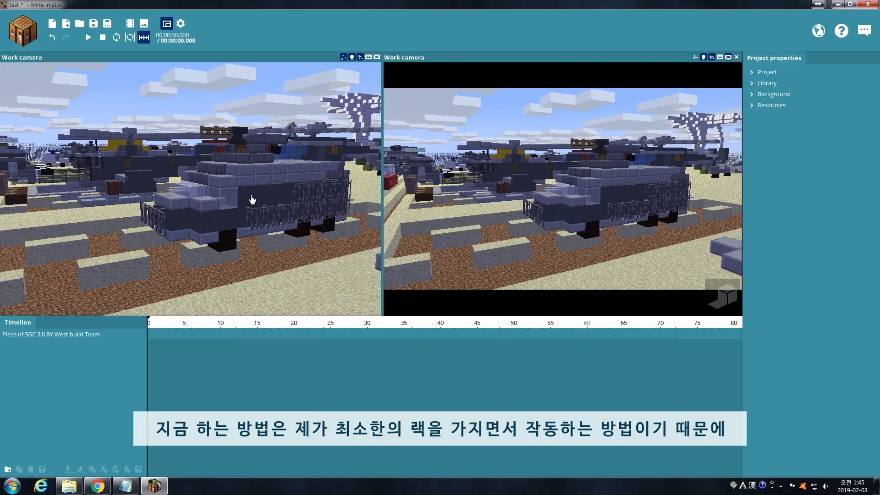